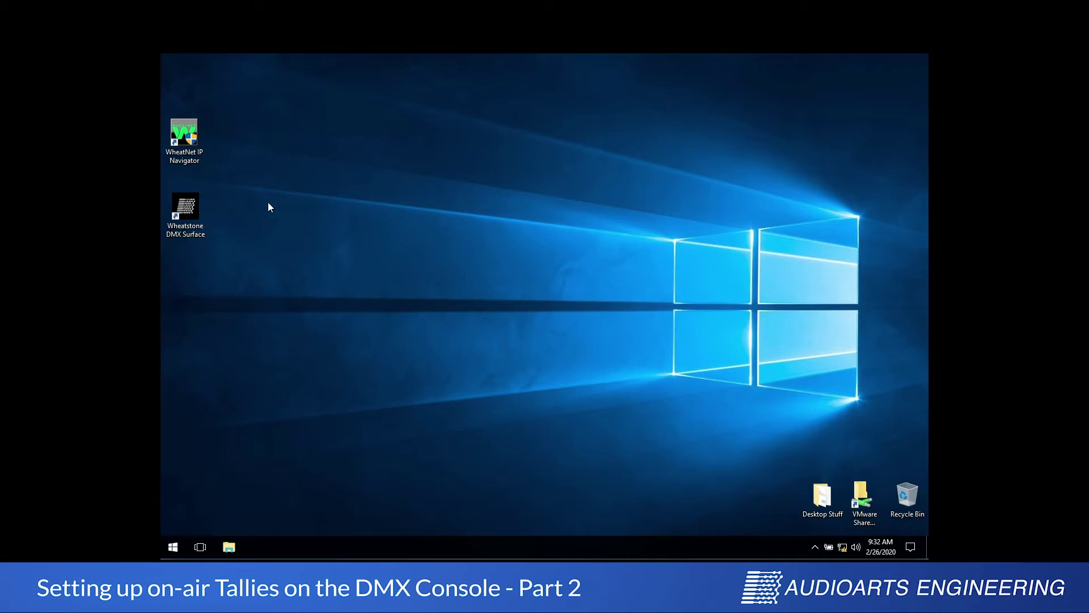
Launch DMX Surface Setup and select the Intel 192.168.87.200 adapter as the WheatNet-IP network interface.
{"action": "double_click", "coordinate": [195, 208]}
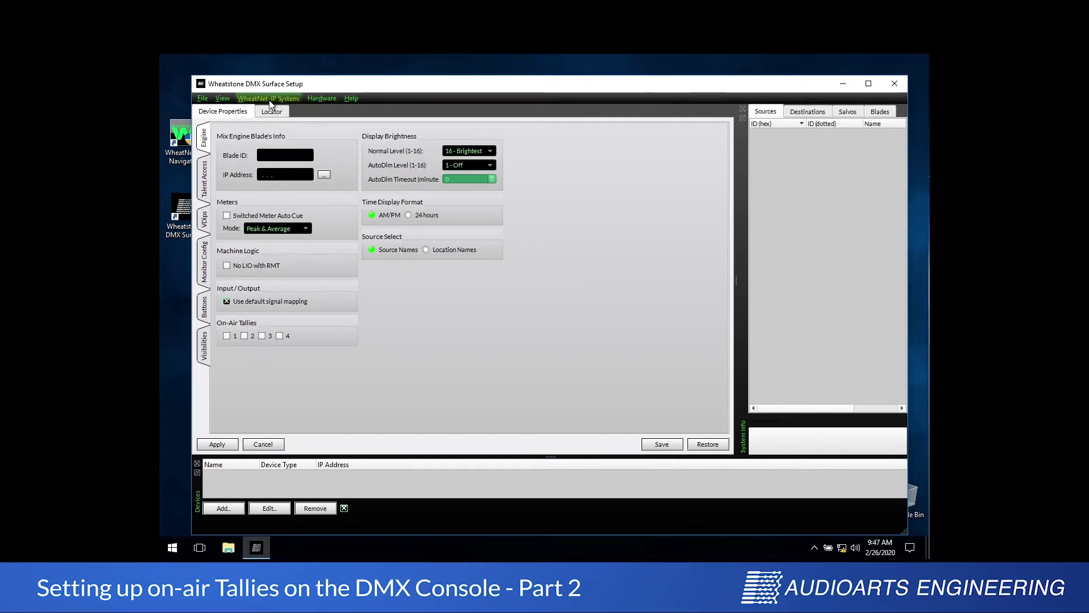
{"action": "left_click", "coordinate": [269, 100]}
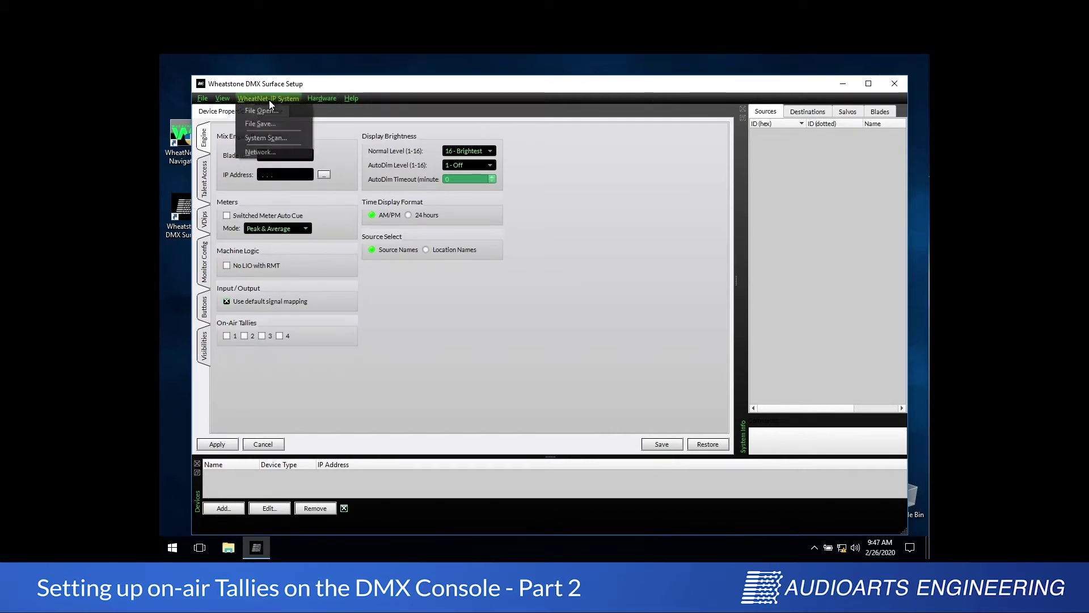
{"action": "left_click", "coordinate": [260, 154]}
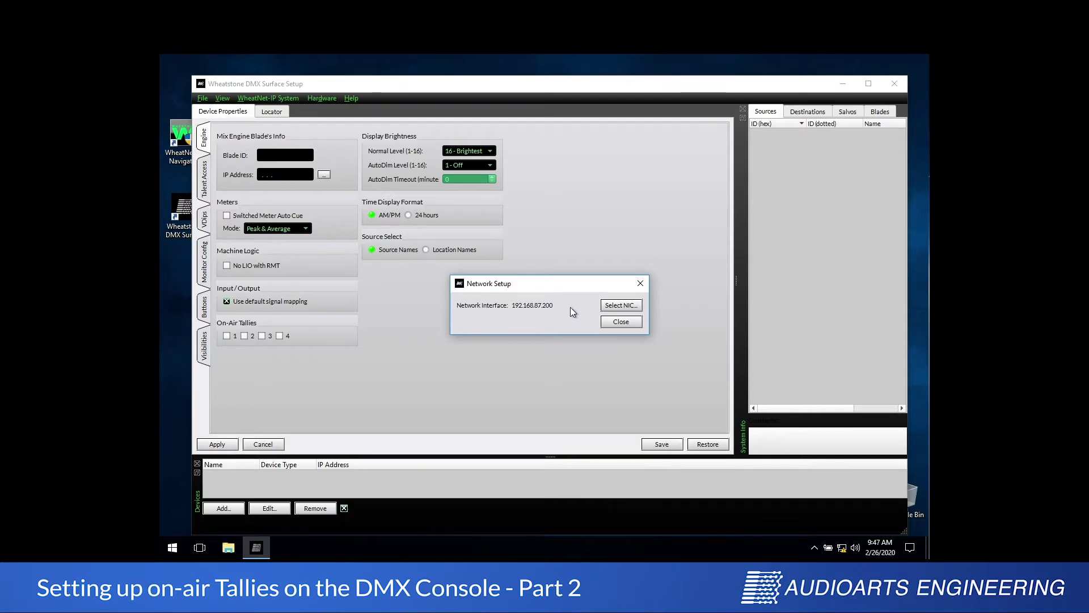
{"action": "left_click", "coordinate": [613, 306]}
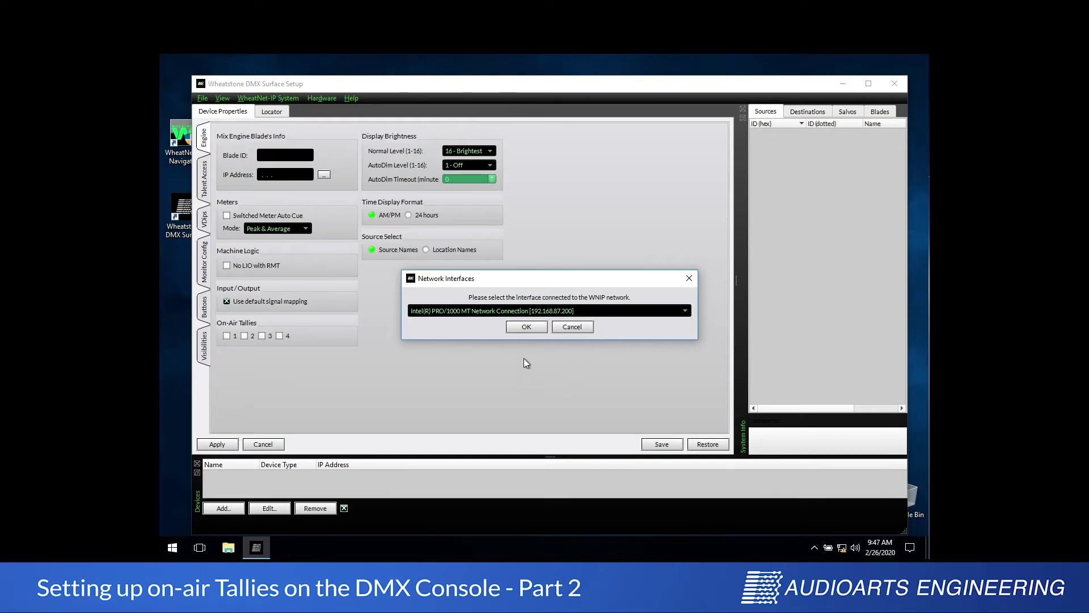
{"action": "left_click", "coordinate": [521, 329]}
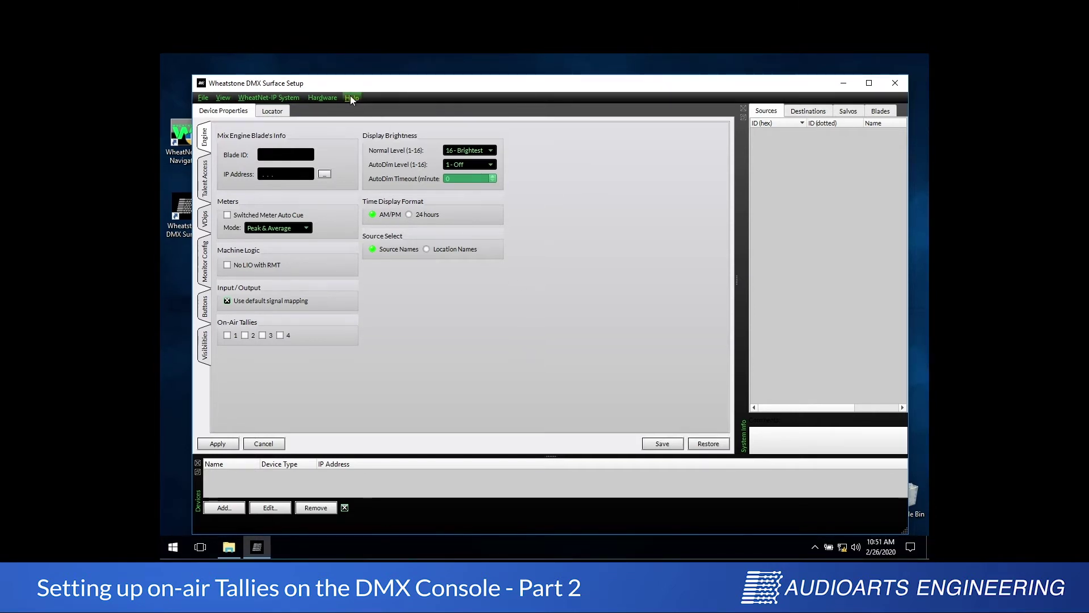
Run a WheatNet-IP system scan through host blade 192.168.87.101 and accept the results.
{"action": "left_click", "coordinate": [263, 98]}
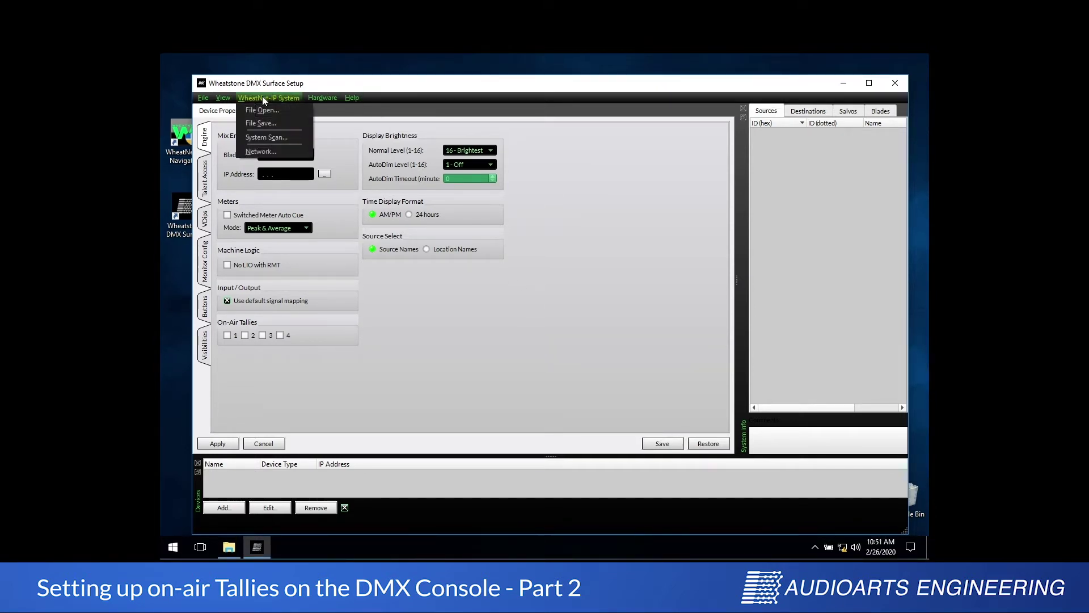
{"action": "left_click", "coordinate": [261, 137]}
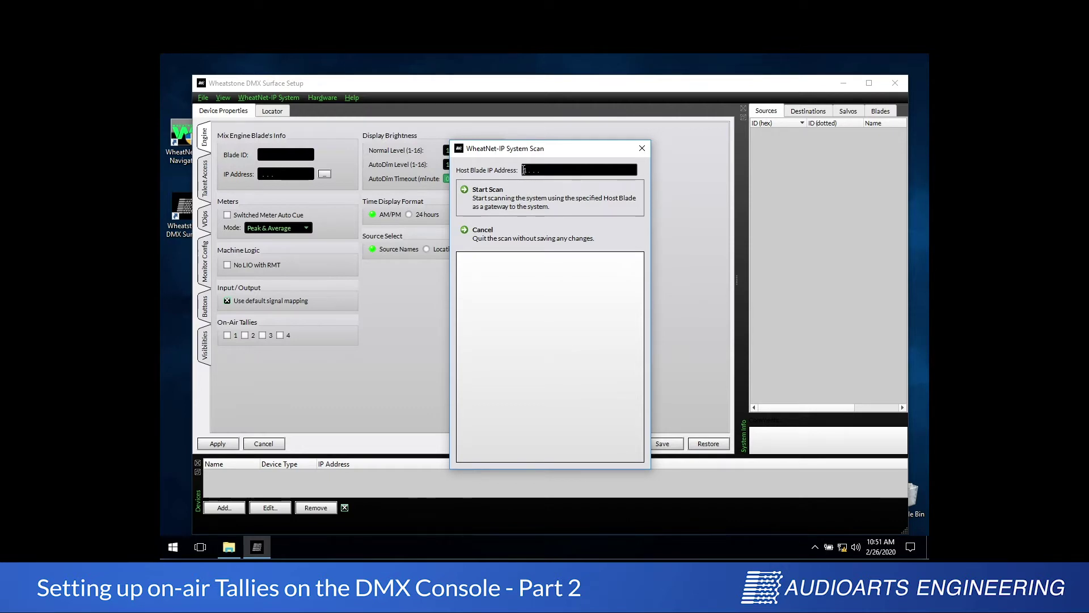
{"action": "type", "text": "9"}
{"action": "type", "text": "2."}
{"action": "type", "text": "168"}
{"action": "type", "text": "."}
{"action": "type", "text": "87.101"}
{"action": "left_click", "coordinate": [560, 189]}
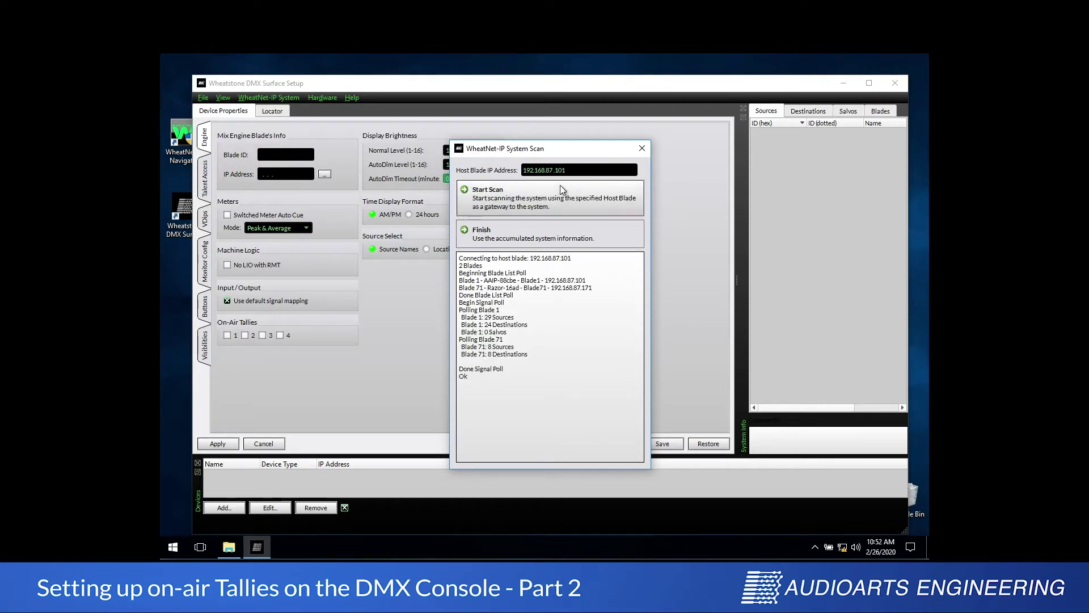
{"action": "left_click", "coordinate": [543, 231]}
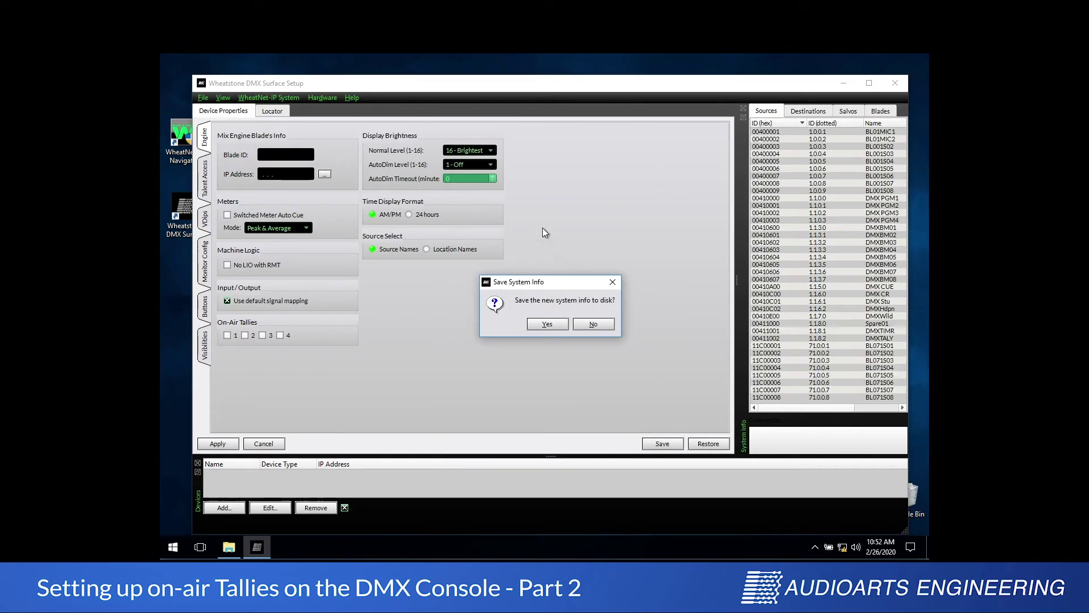
Save the updated sysinfo file.
{"action": "left_click", "coordinate": [544, 324]}
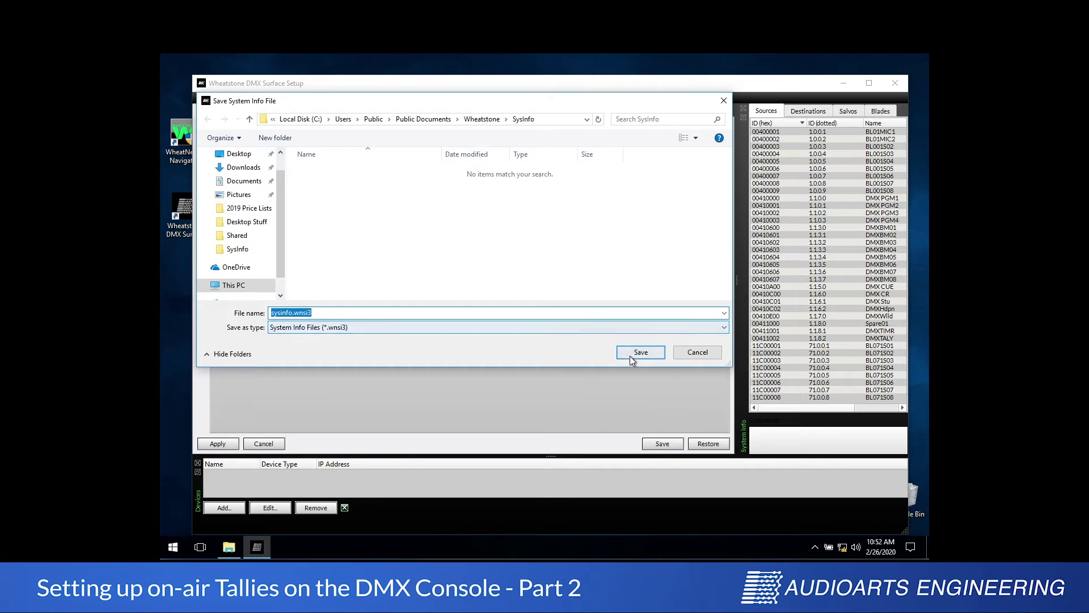
{"action": "left_click", "coordinate": [627, 352]}
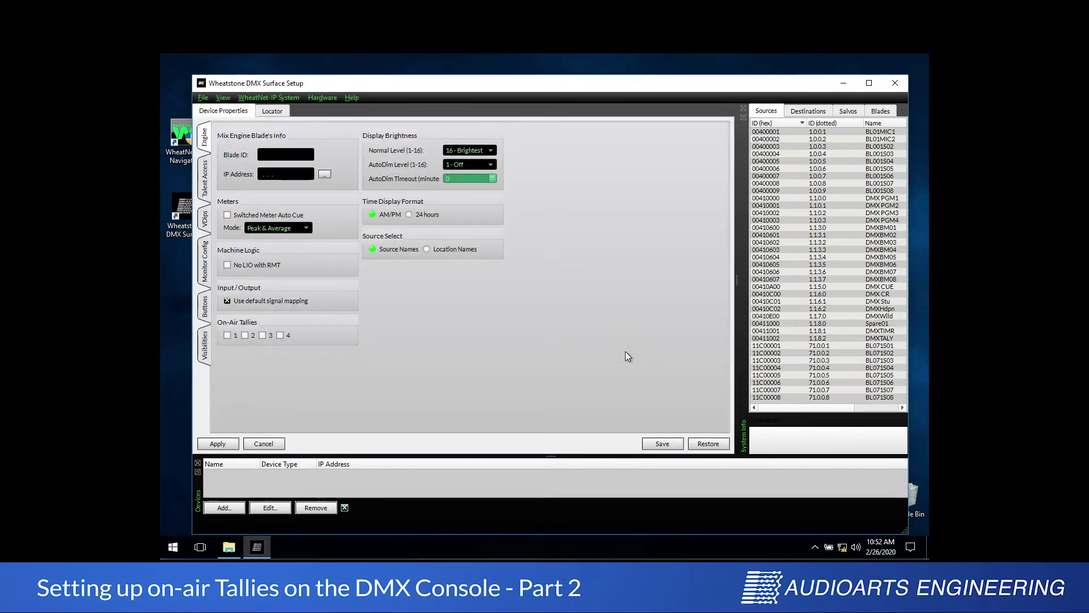
{"action": "left_click", "coordinate": [801, 111]}
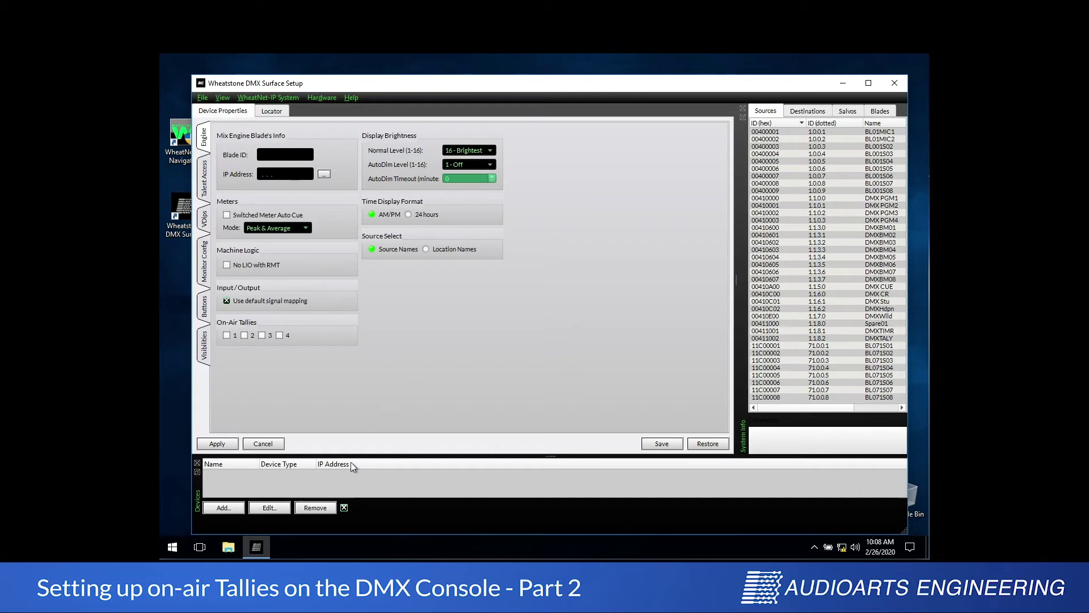
Locate surface Surf01 (192.168.87.201), add it to the Devices list, and connect to it.
{"action": "left_click", "coordinate": [221, 508]}
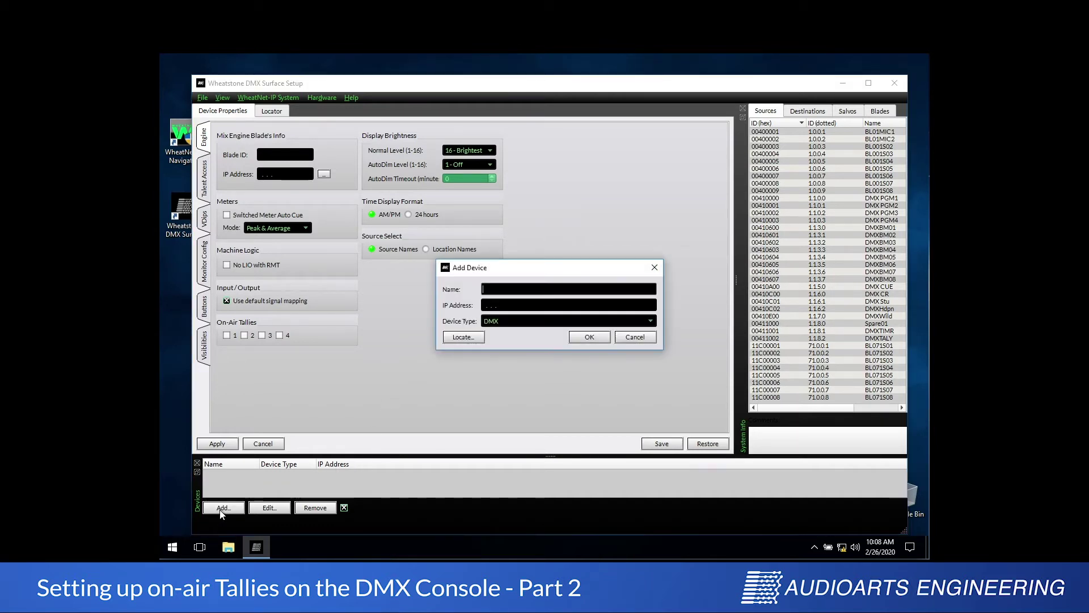
{"action": "left_click", "coordinate": [465, 338]}
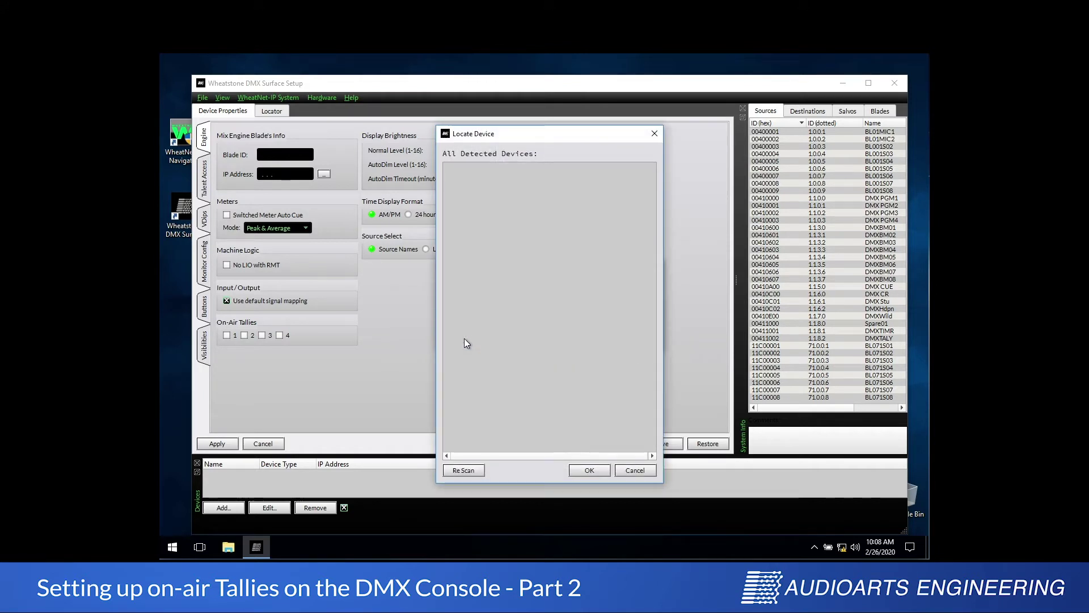
{"action": "left_click", "coordinate": [467, 472]}
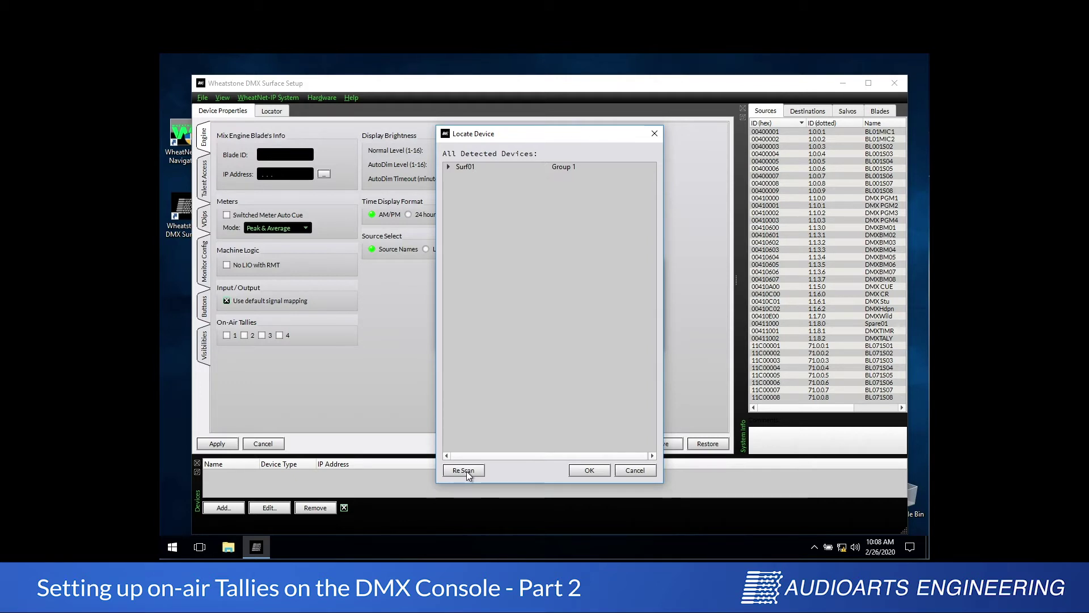
{"action": "left_click", "coordinate": [462, 168]}
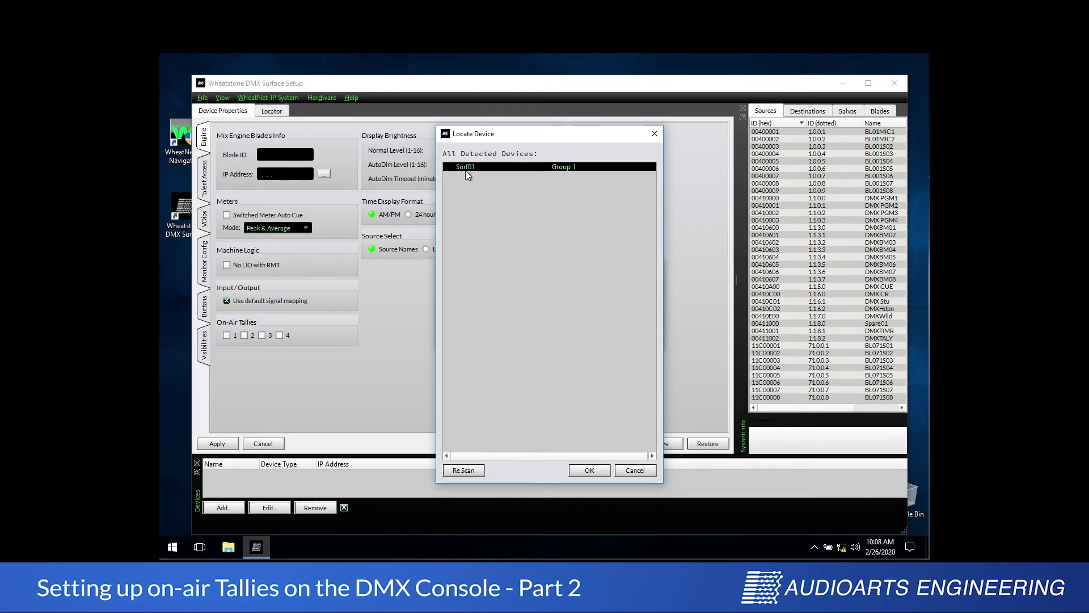
{"action": "left_click", "coordinate": [590, 471]}
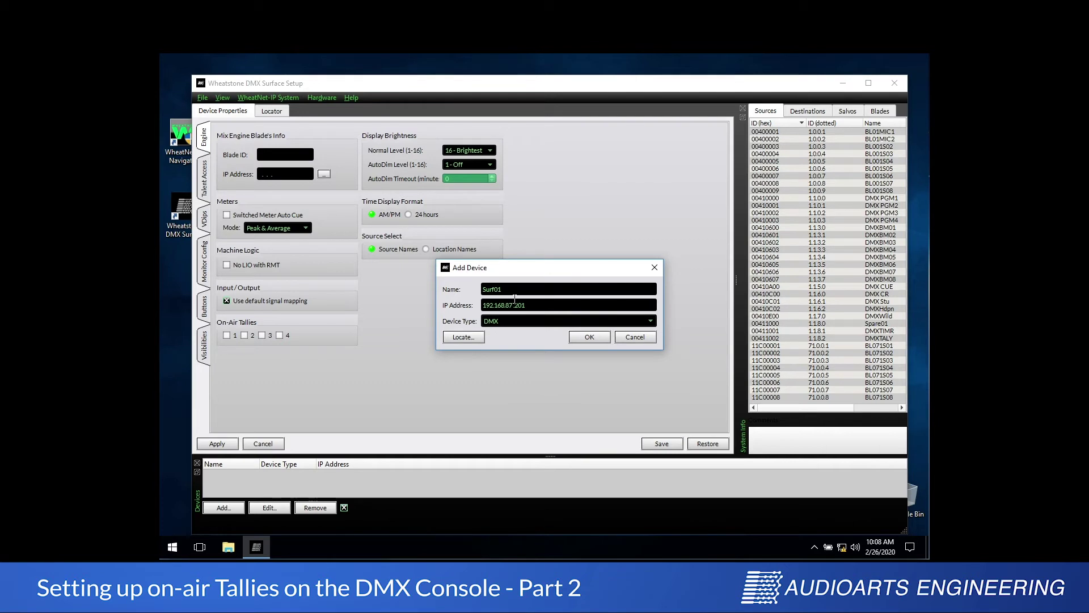
{"action": "left_click", "coordinate": [585, 336]}
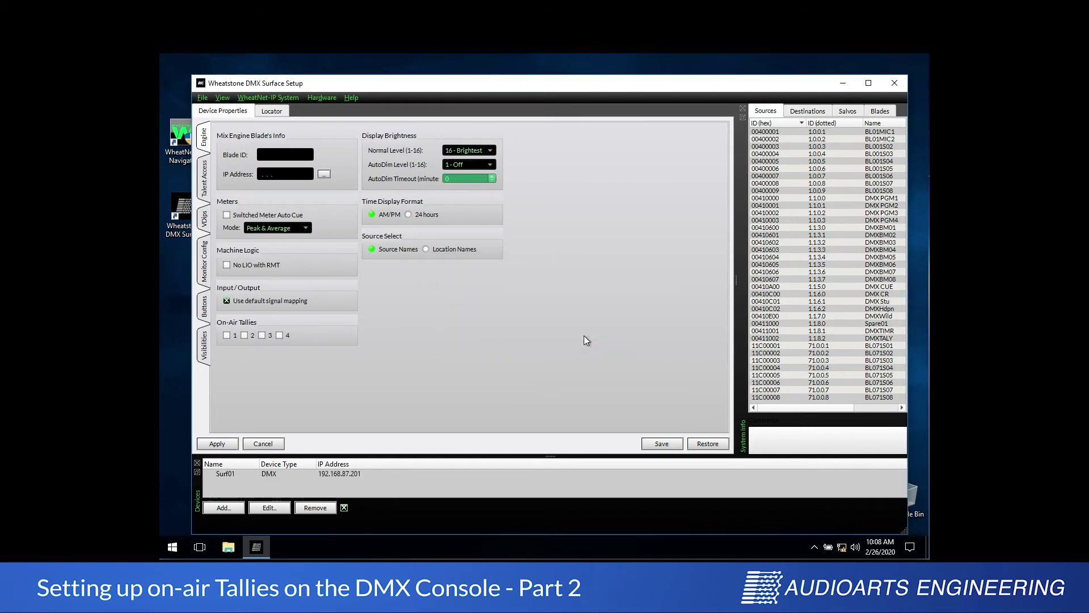
{"action": "left_click", "coordinate": [219, 473]}
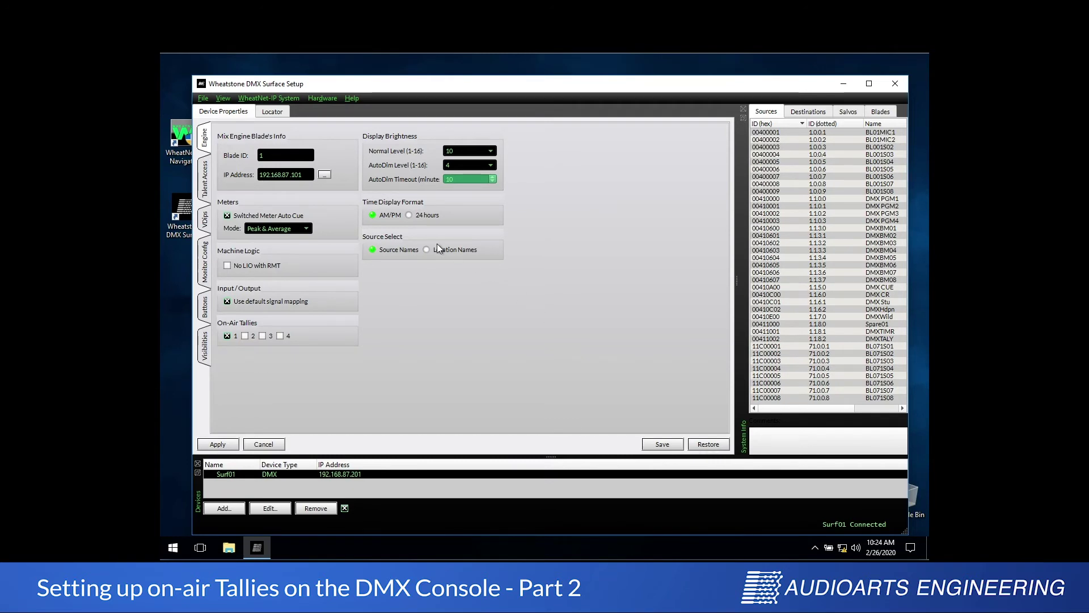
On the VDIPs page, add a new signal and pick BL01MIC1 (1.0.0.1) as its source.
{"action": "left_click", "coordinate": [204, 228]}
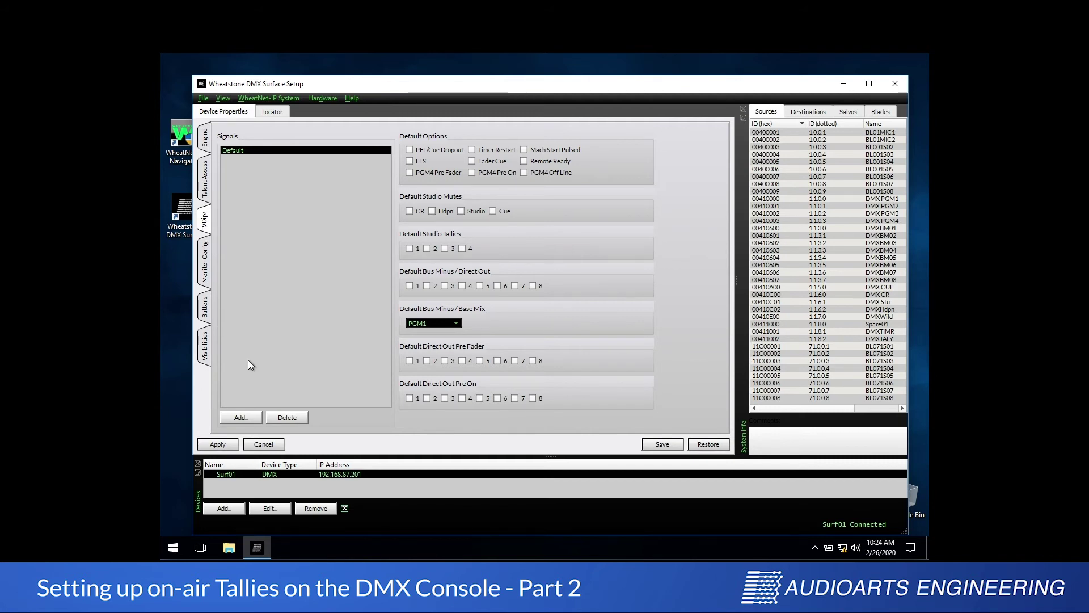
{"action": "left_click", "coordinate": [240, 418]}
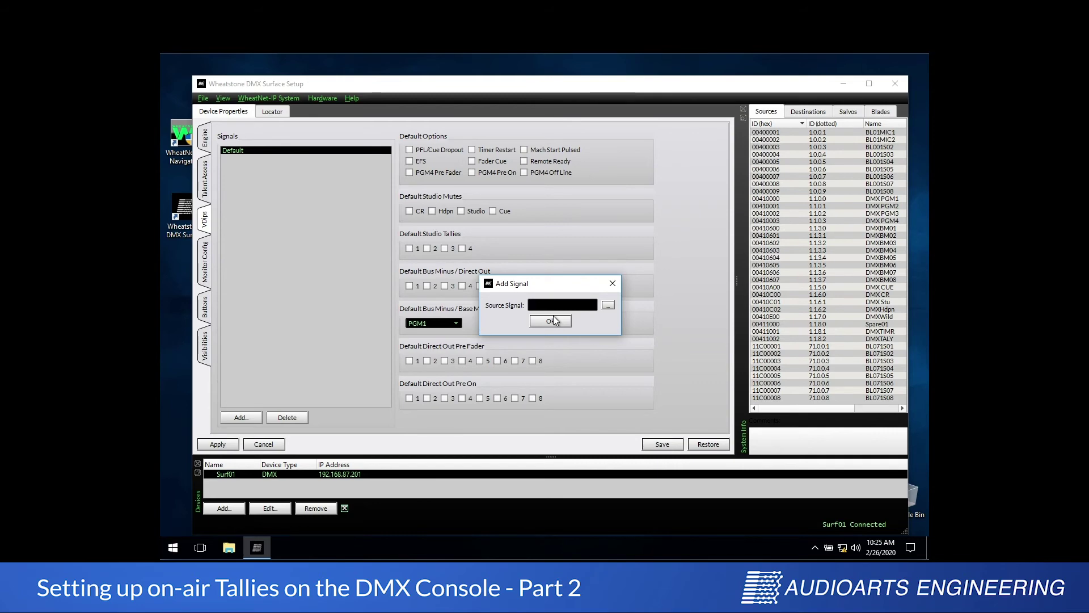
{"action": "left_click", "coordinate": [608, 306]}
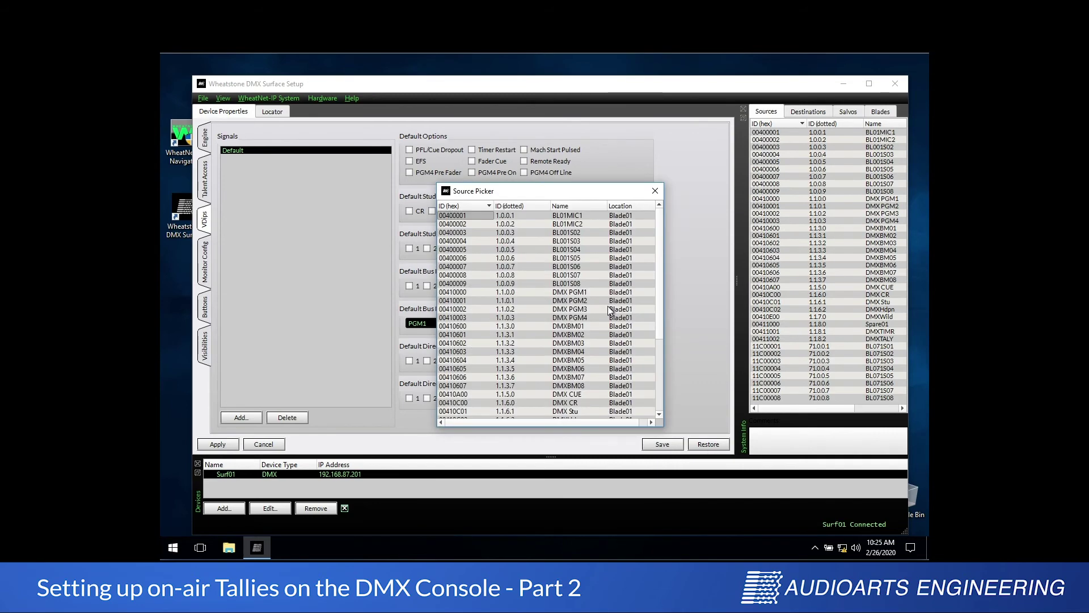
{"action": "double_click", "coordinate": [567, 216]}
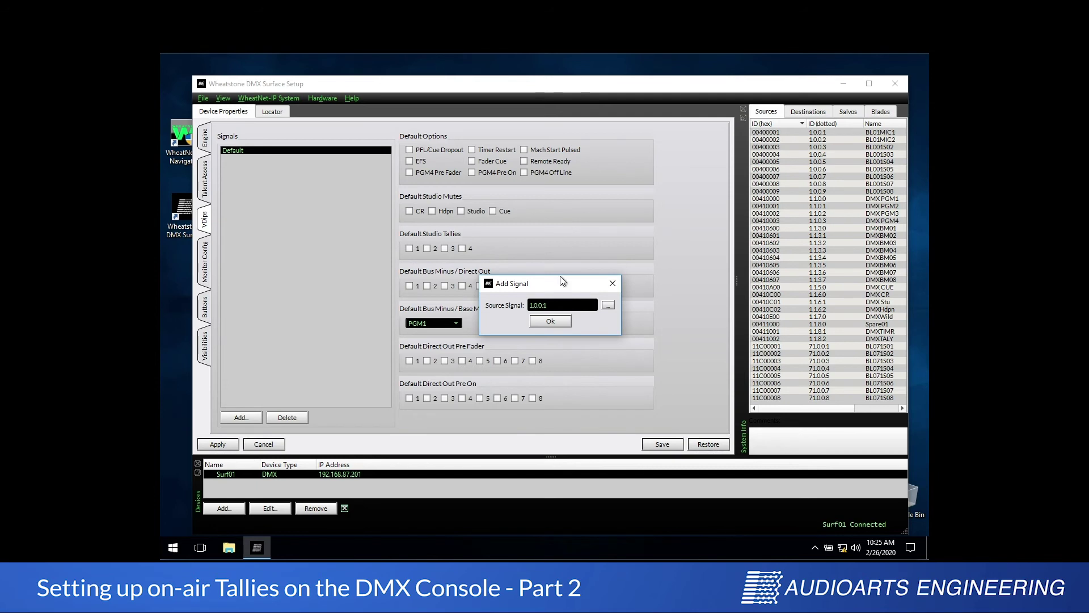
Confirm the BL01MIC1 signal and enable Studio Tally 1 for it.
{"action": "left_click", "coordinate": [550, 322]}
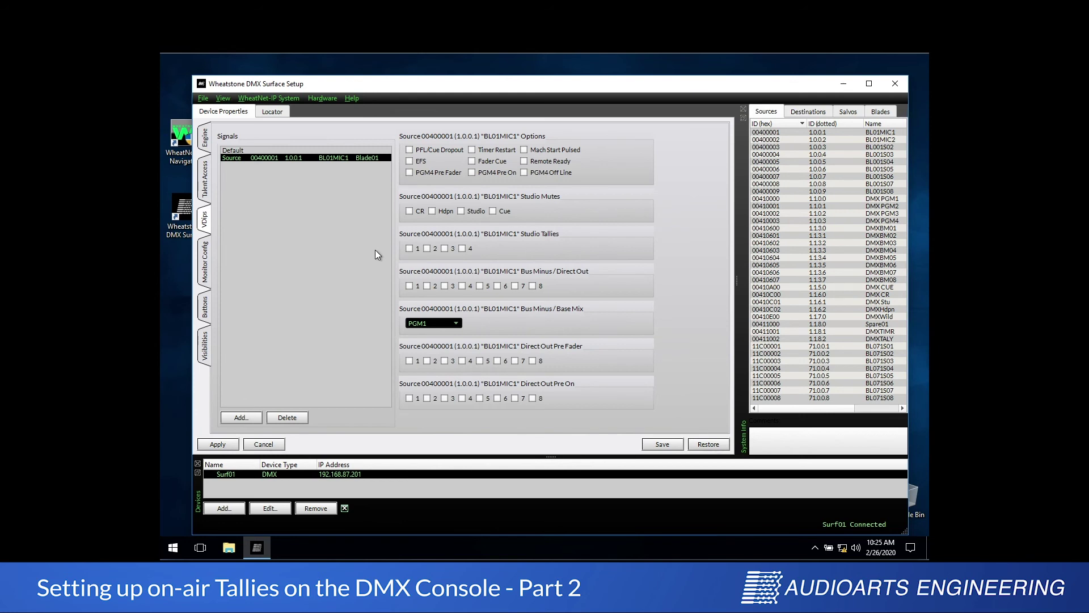
{"action": "left_click", "coordinate": [409, 248]}
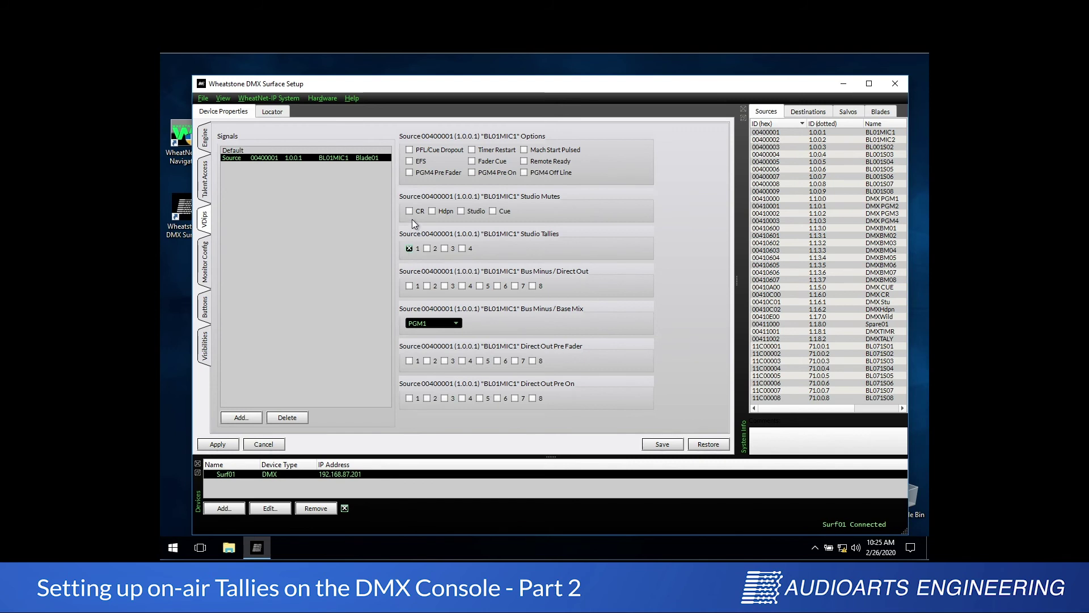